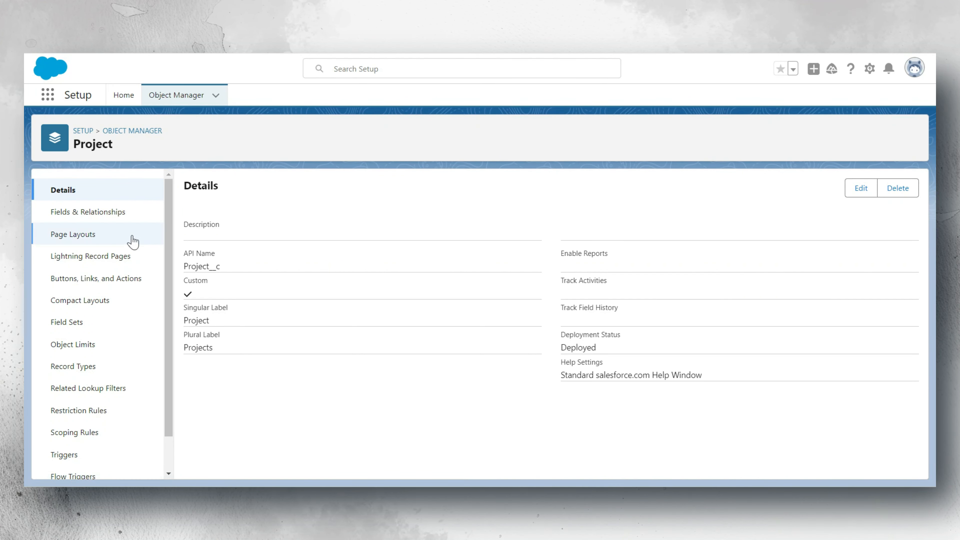
- Start a new custom field on the Project object with the Master-Detail Relationship data type
left_click(102, 220)
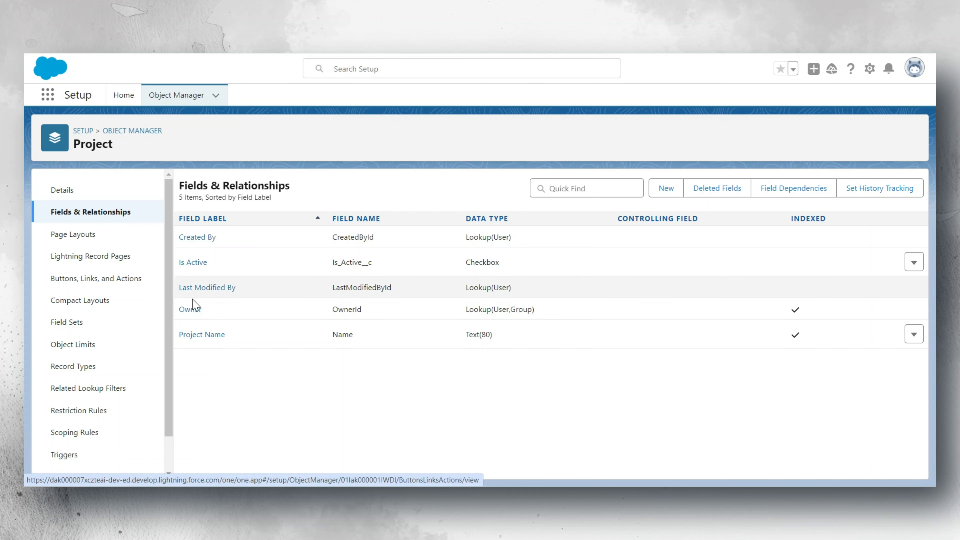
left_click(669, 189)
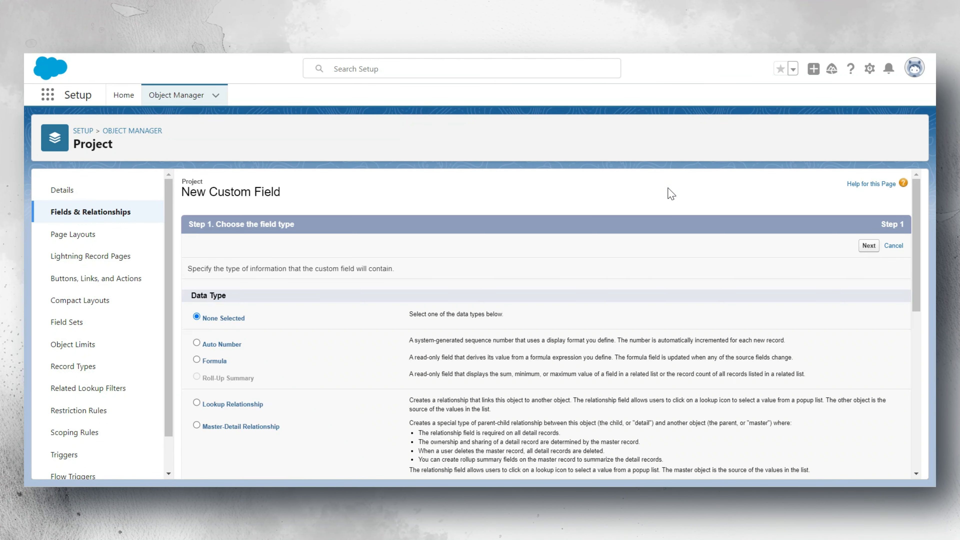
scroll(439, 249, "down", 3)
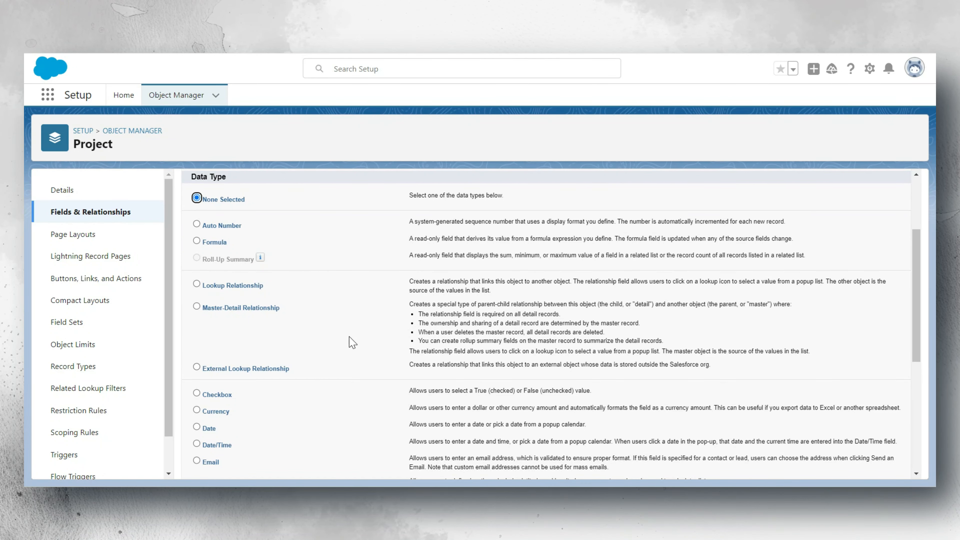
left_click(238, 308)
scroll(848, 281, "up", 3)
left_click(868, 246)
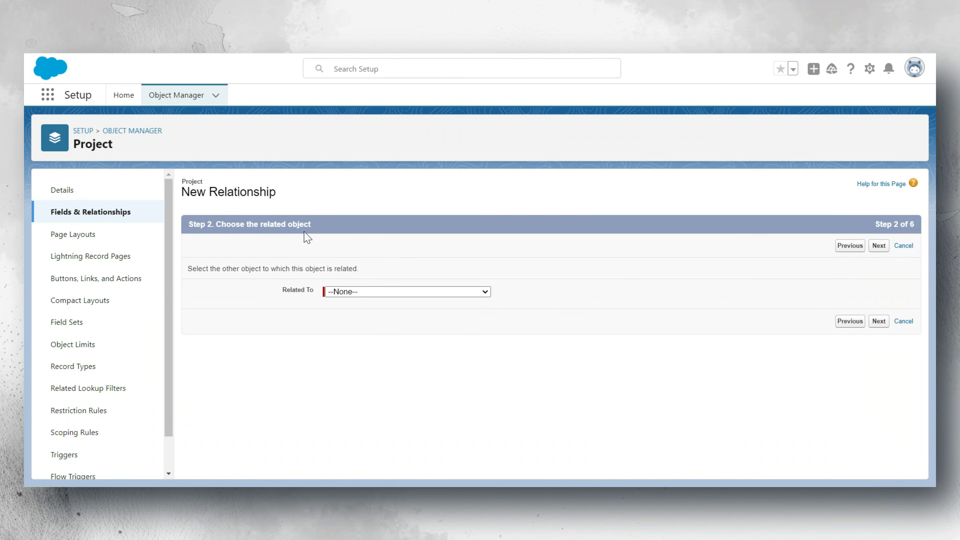
- Set Account as the related object for the new master-detail relationship and continue to the label settings
left_click(383, 292)
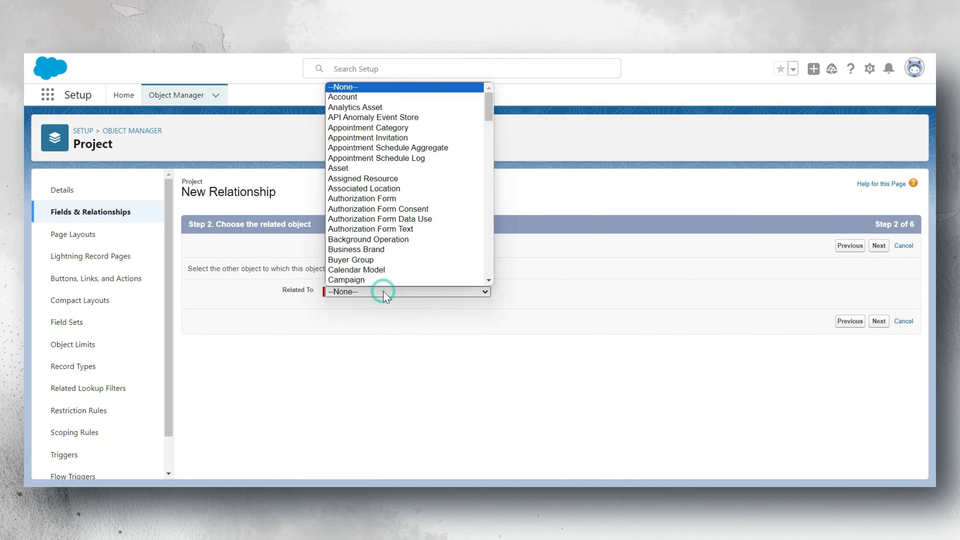
left_click(355, 97)
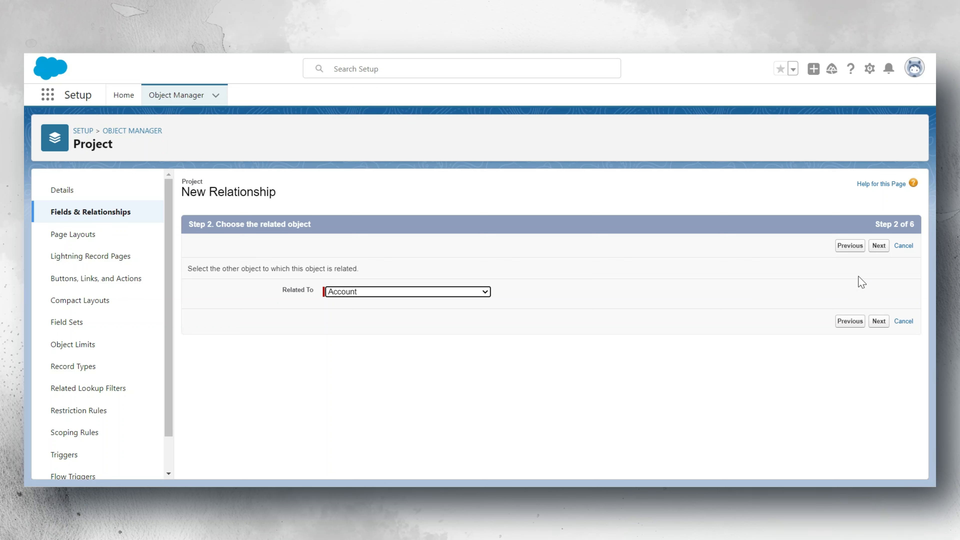
left_click(877, 249)
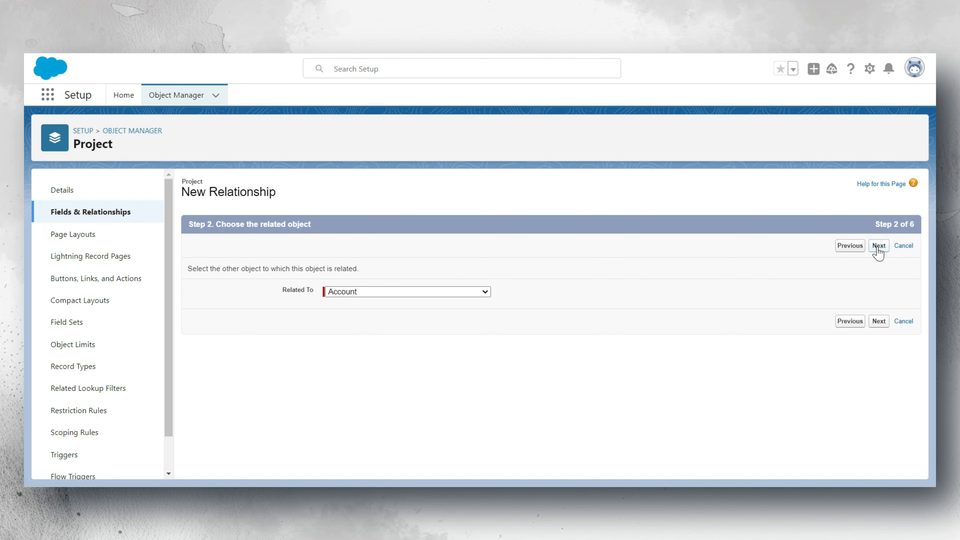
left_click(878, 247)
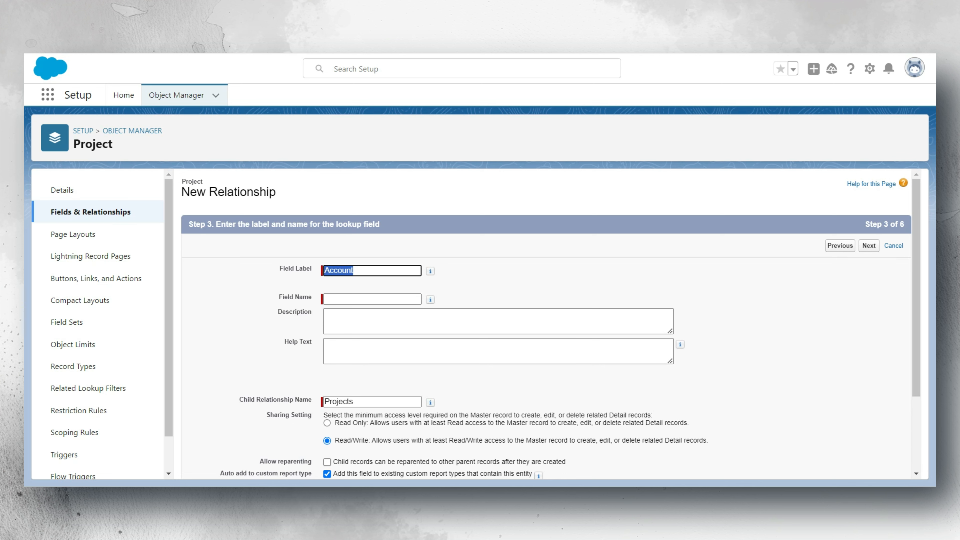
- Use Account as the field label and name, and allow child records to be reparented to other parent records
left_click(369, 269)
left_click(374, 297)
scroll(245, 314, "down", 3)
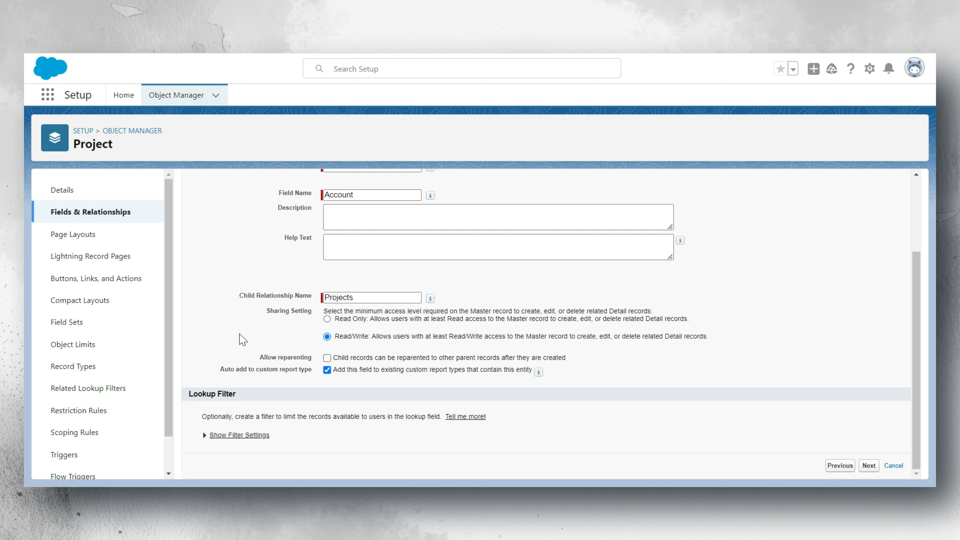
left_click(327, 358)
left_click(868, 465)
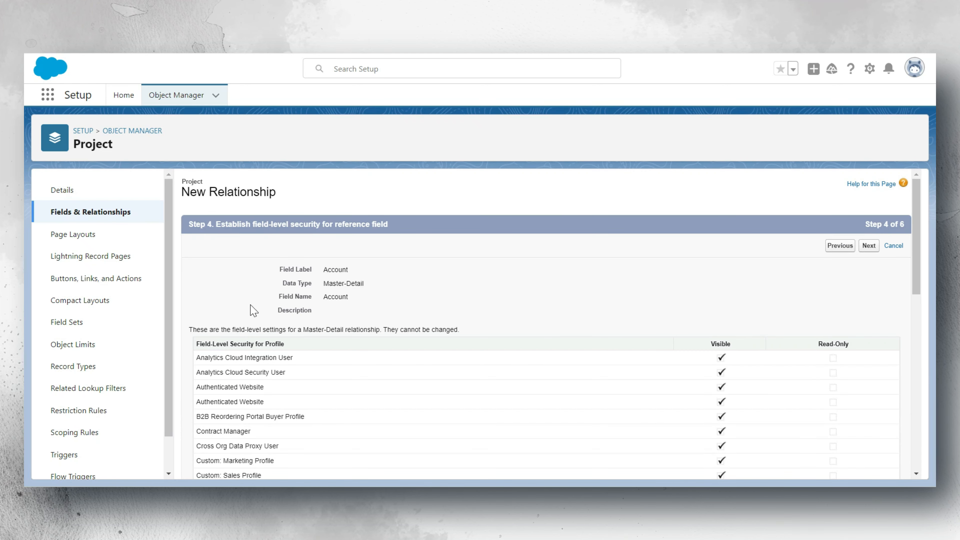
- Review the field-level security of the Account master-detail field for all profiles and continue to the page layouts
scroll(187, 316, "down", 8)
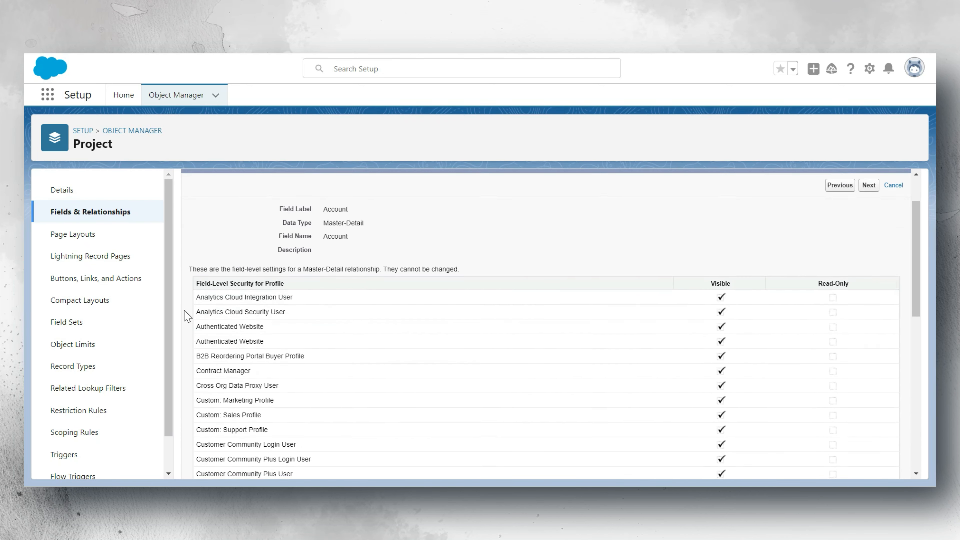
scroll(187, 316, "down", 5)
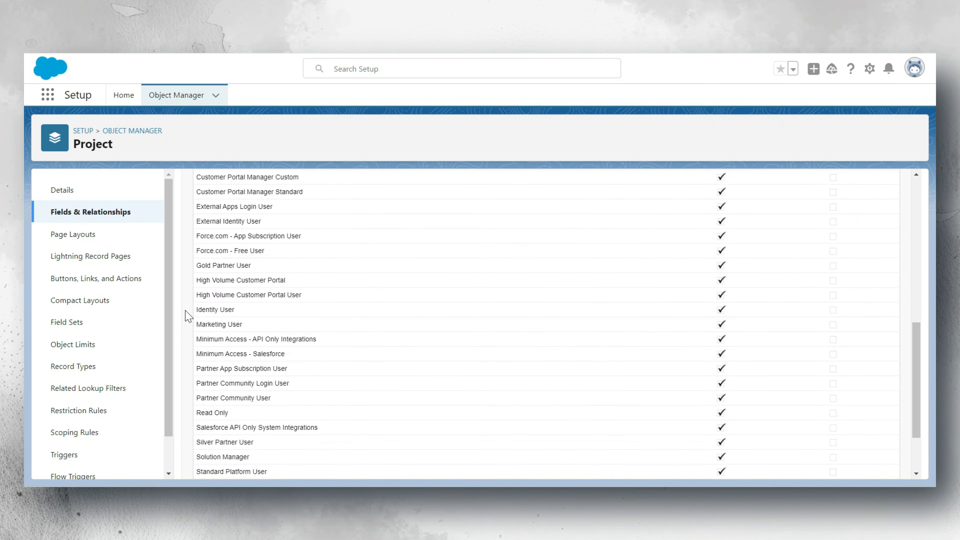
scroll(722, 435, "up", 12)
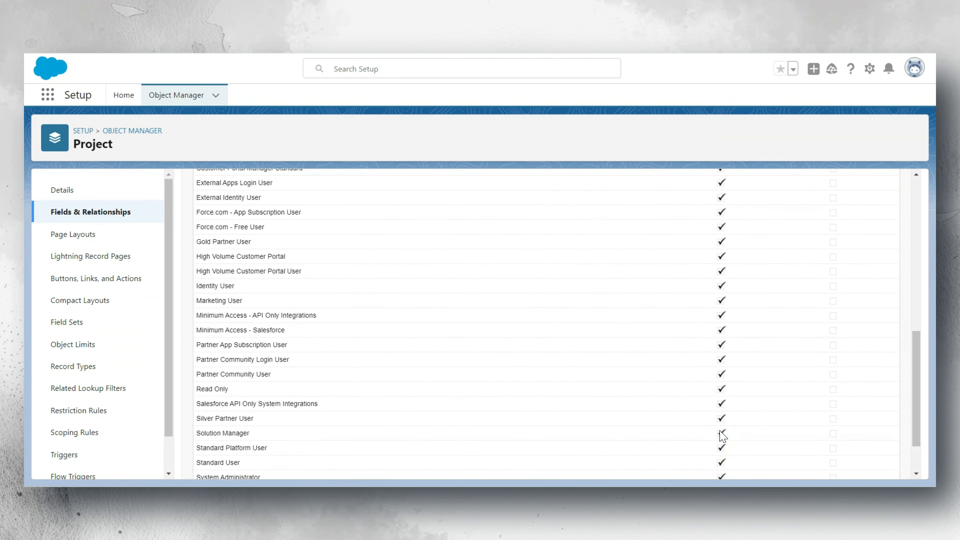
scroll(722, 435, "up", 2)
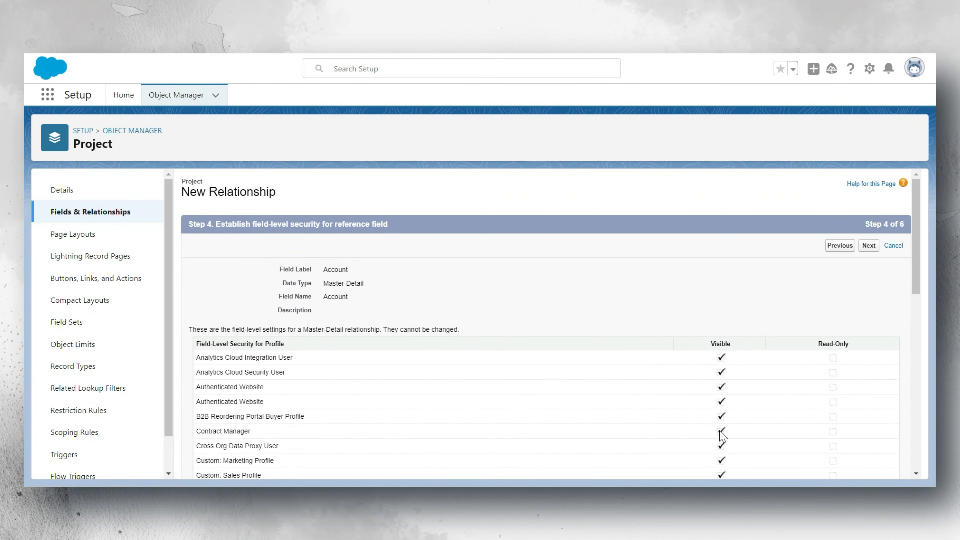
left_click(868, 245)
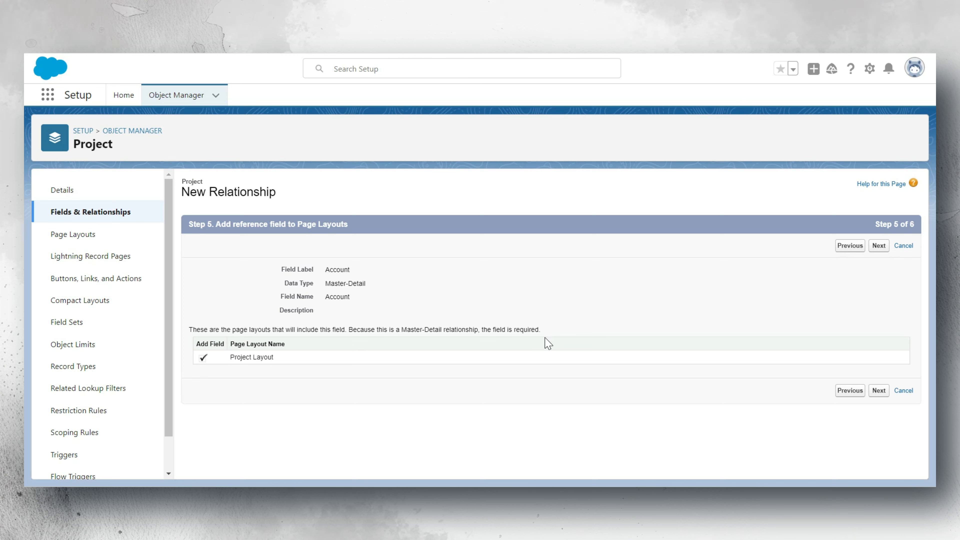
- Accept Project Layout, keep the Projects related list on all Account layouts, and save the master-detail field
left_click(882, 250)
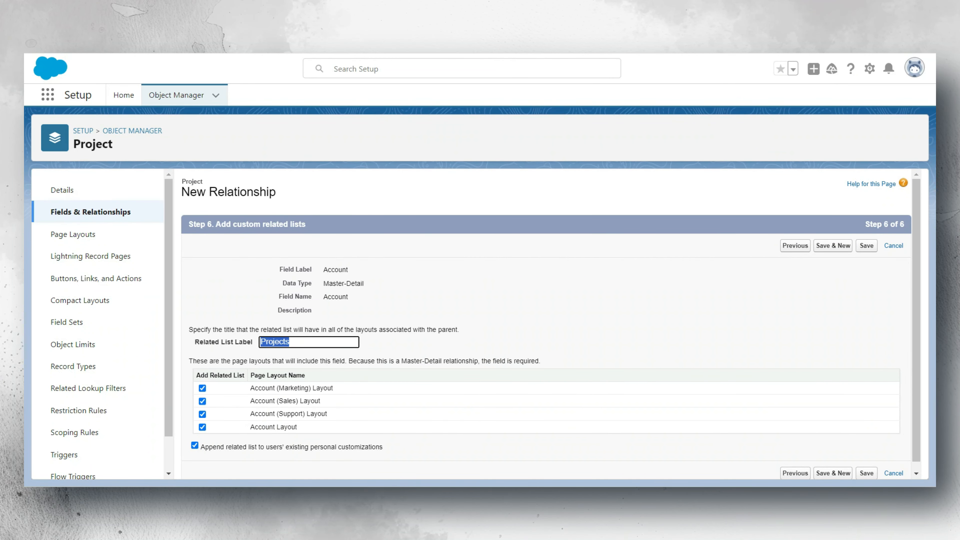
scroll(223, 295, "down", 1)
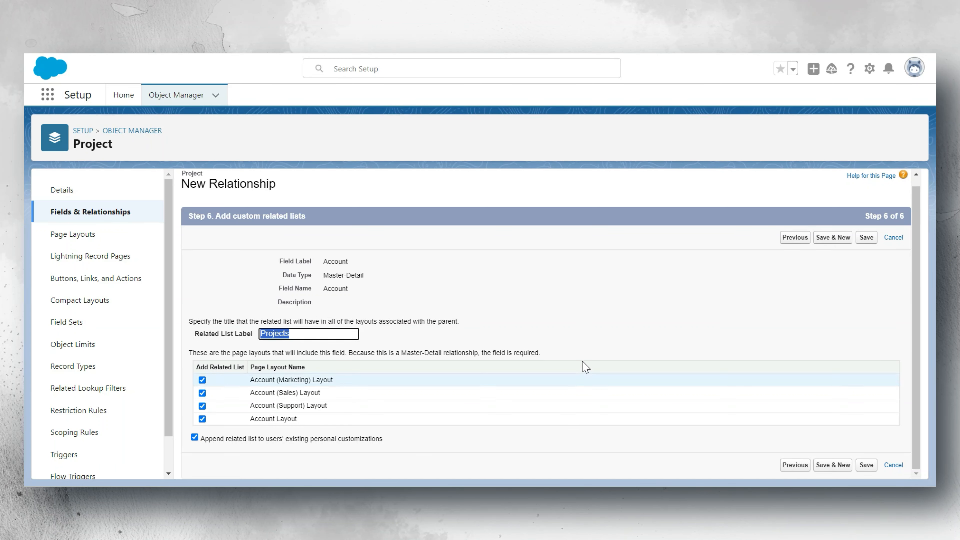
left_click(593, 332)
left_click(865, 241)
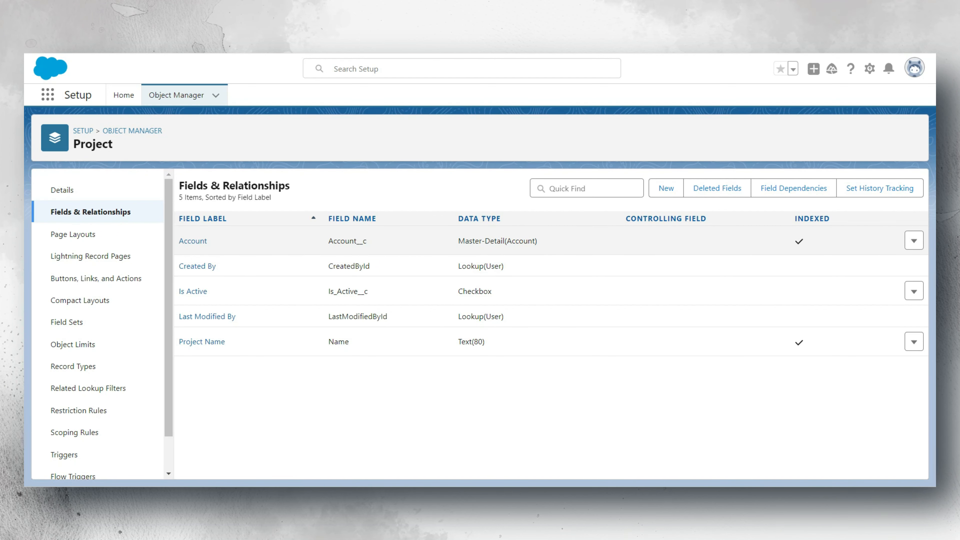
- Review the definition and master-detail options of the Account field on the Project object
left_click(201, 242)
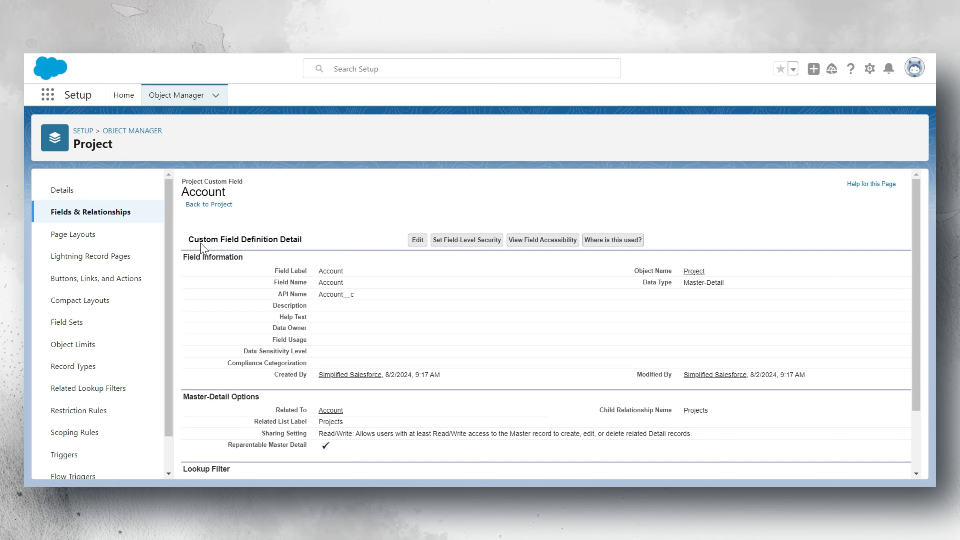
scroll(464, 348, "down", 1)
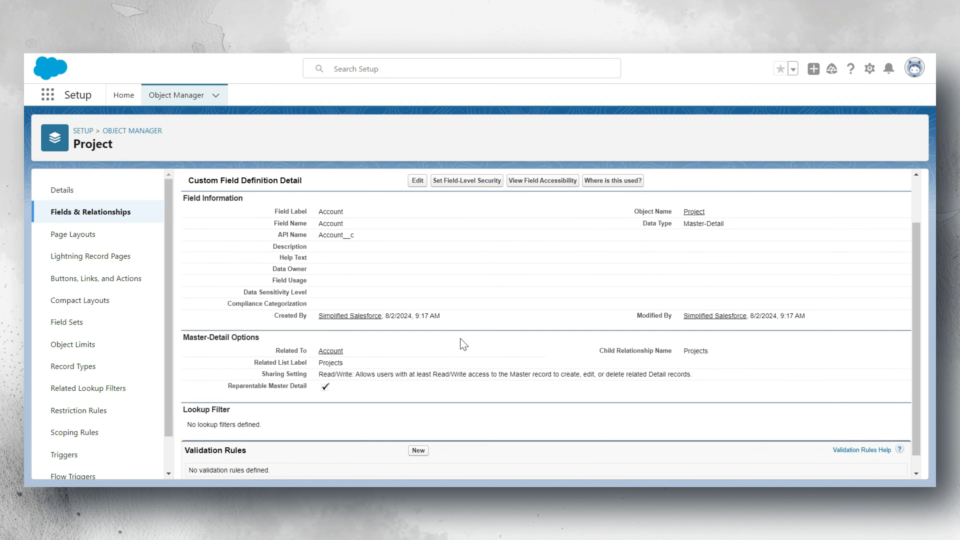
scroll(461, 343, "up", 2)
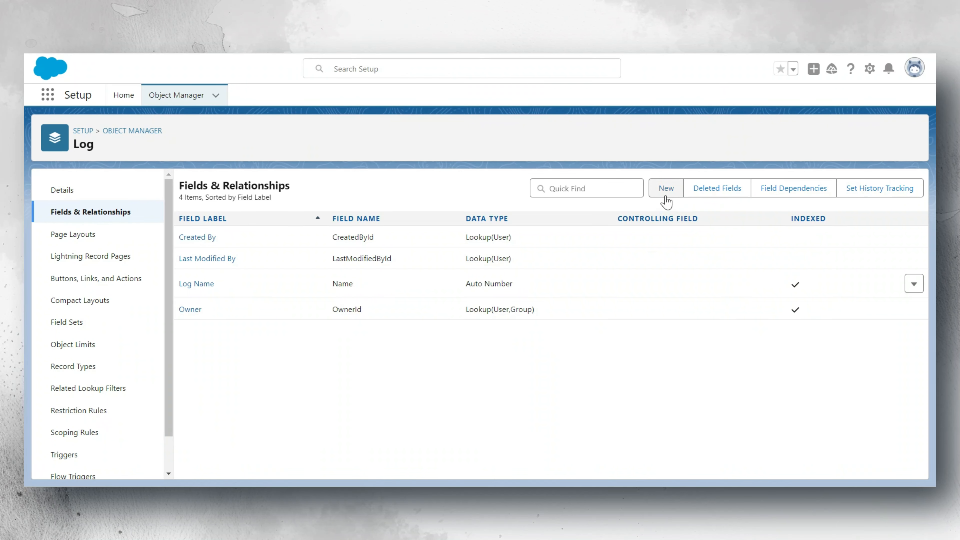
- Start a new custom field on the Log object with the Lookup Relationship data type
left_click(666, 188)
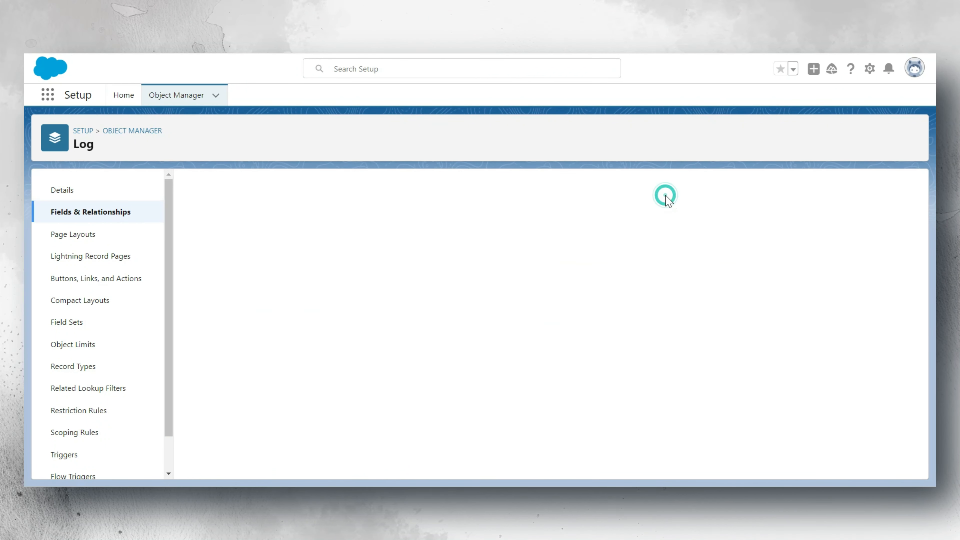
scroll(289, 313, "down", 5)
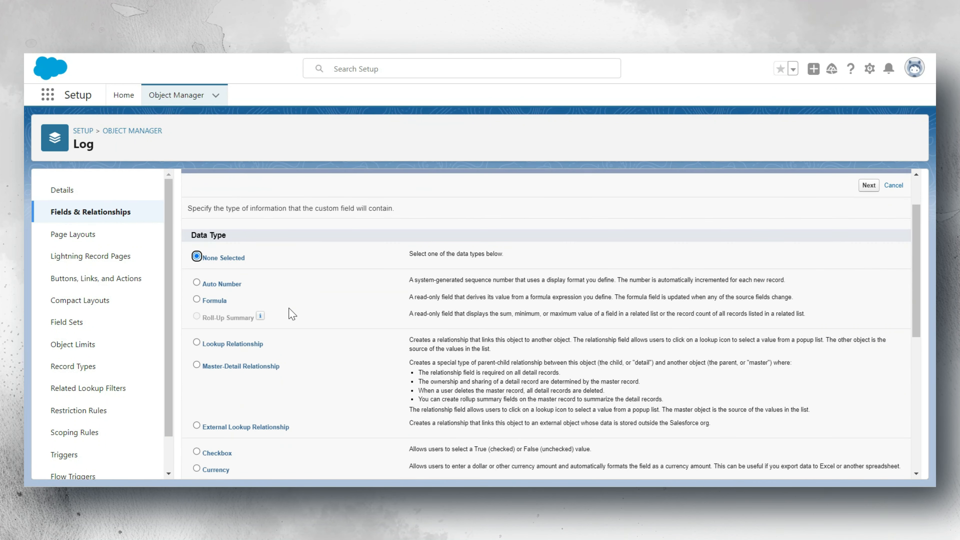
left_click(198, 225)
scroll(548, 321, "up", 5)
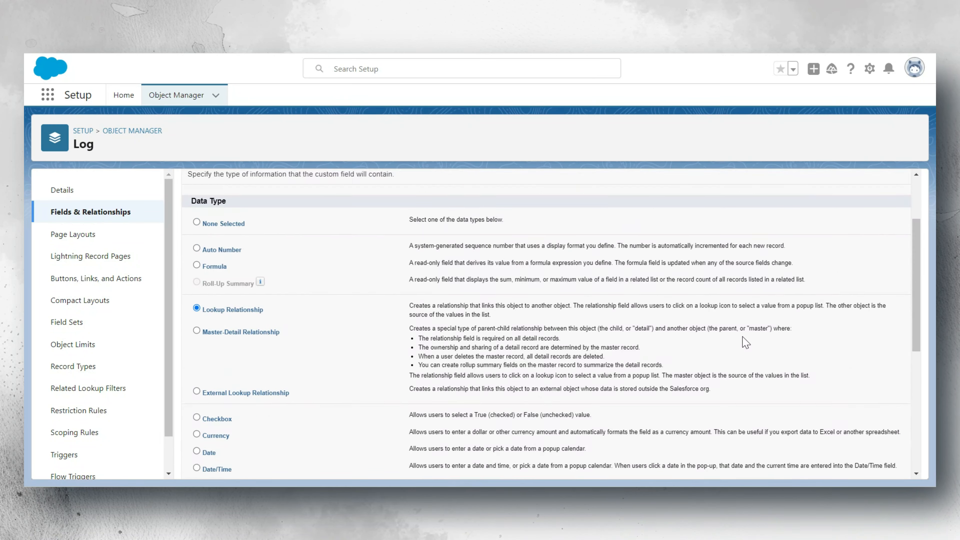
left_click(868, 245)
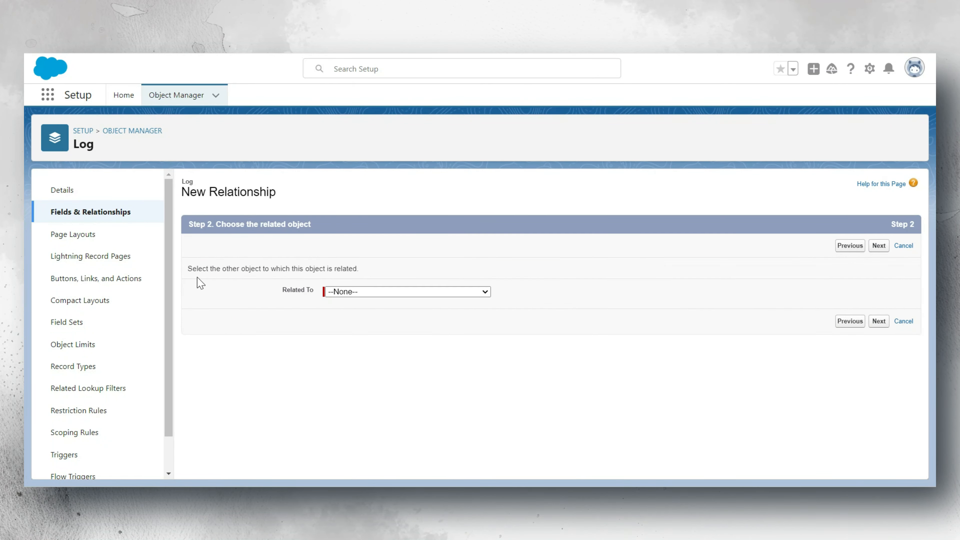
- Set Project as the related object for the Log lookup relationship and continue to the label settings
left_click(393, 291)
left_click_drag(490, 110, 502, 229)
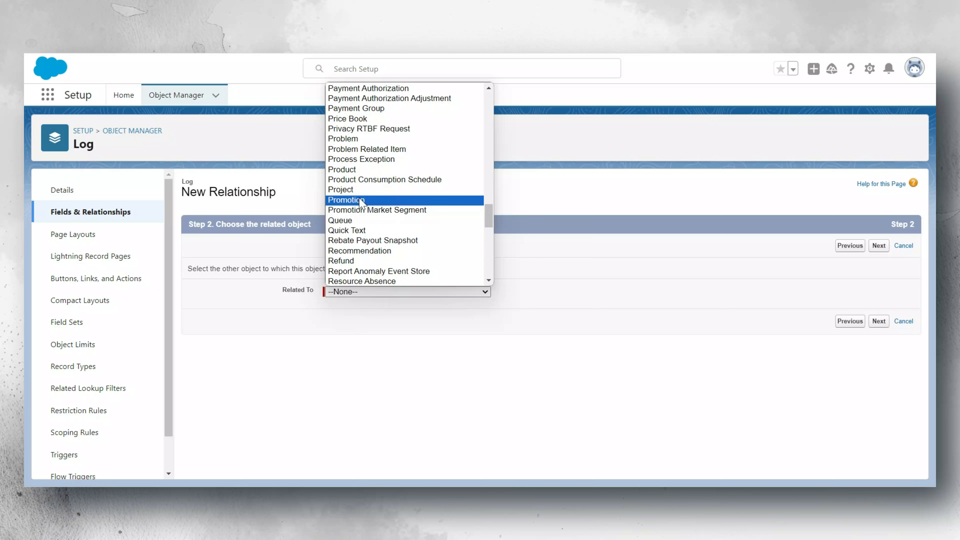
left_click(343, 193)
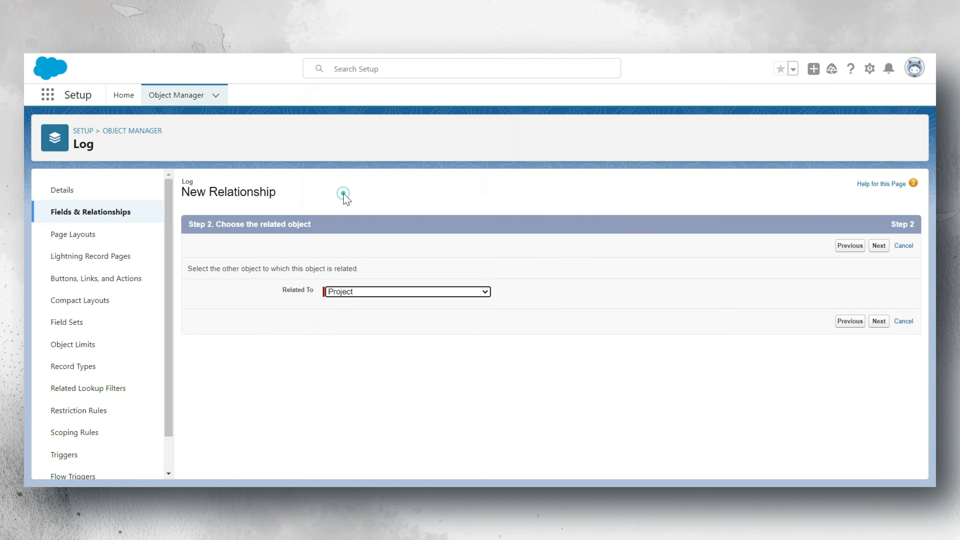
left_click(880, 248)
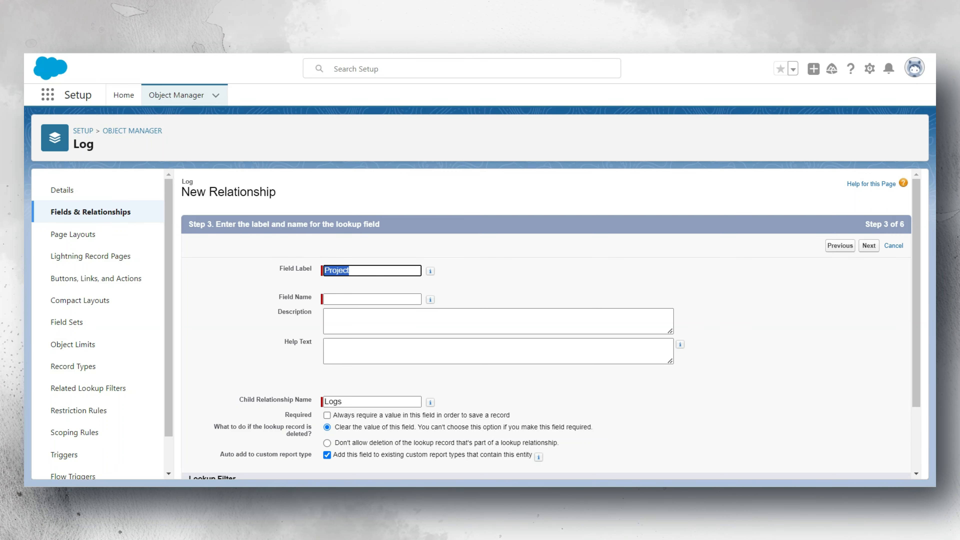
- Use Project as the lookup's field label and name, keeping it optional and cleared when the lookup record is deleted
left_click(375, 269)
left_click(467, 283)
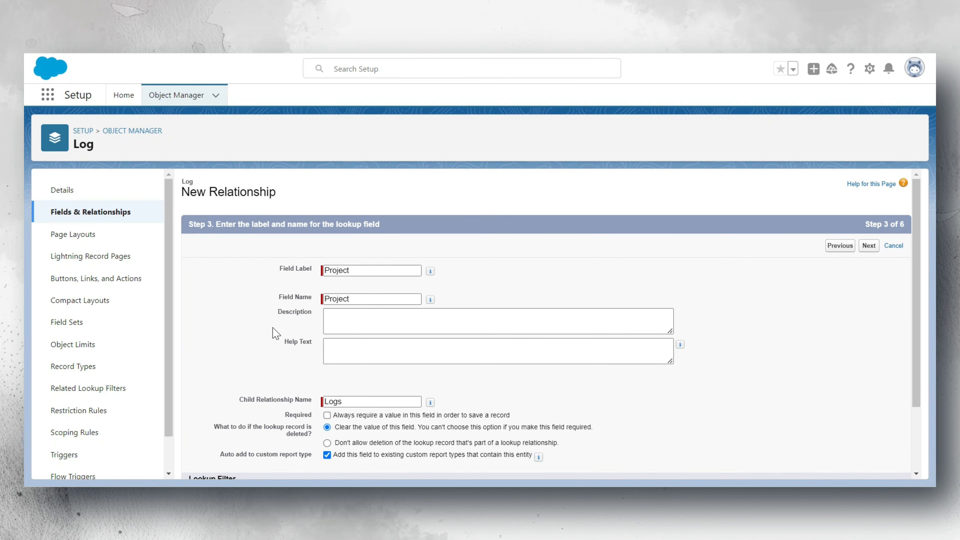
scroll(276, 333, "down", 2)
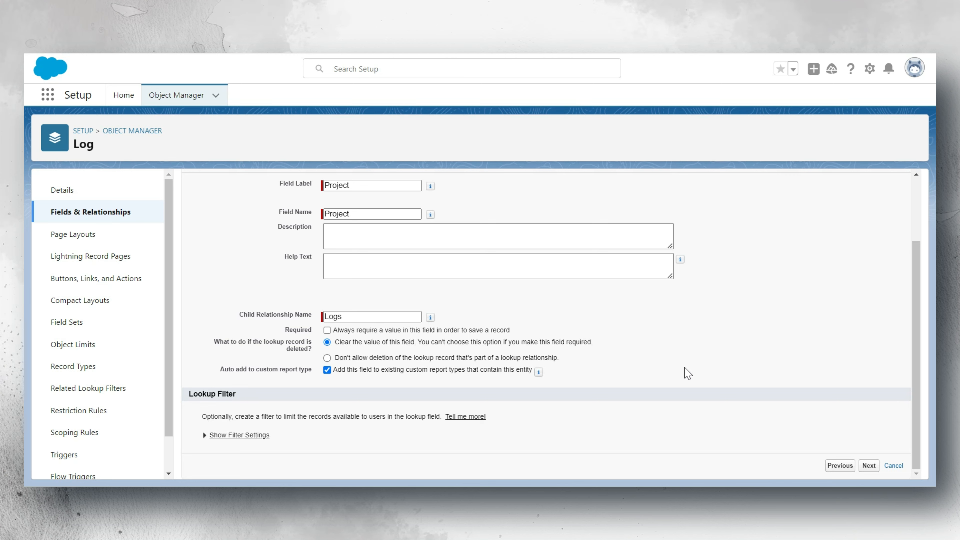
scroll(687, 374, "up", 5)
left_click(869, 218)
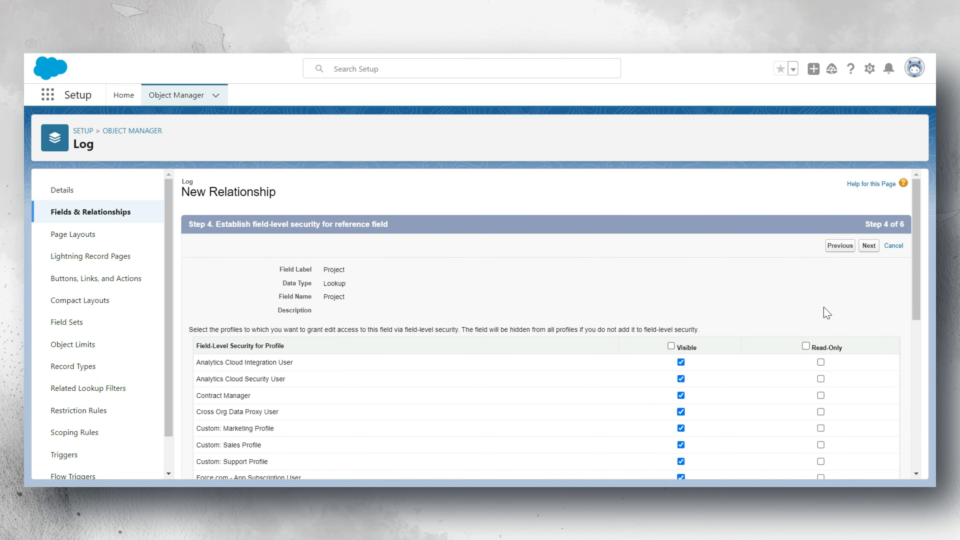
- Keep the default profile visibility, Log Layout and Logs related list for the Project lookup field, and save it
scroll(482, 333, "down", 3)
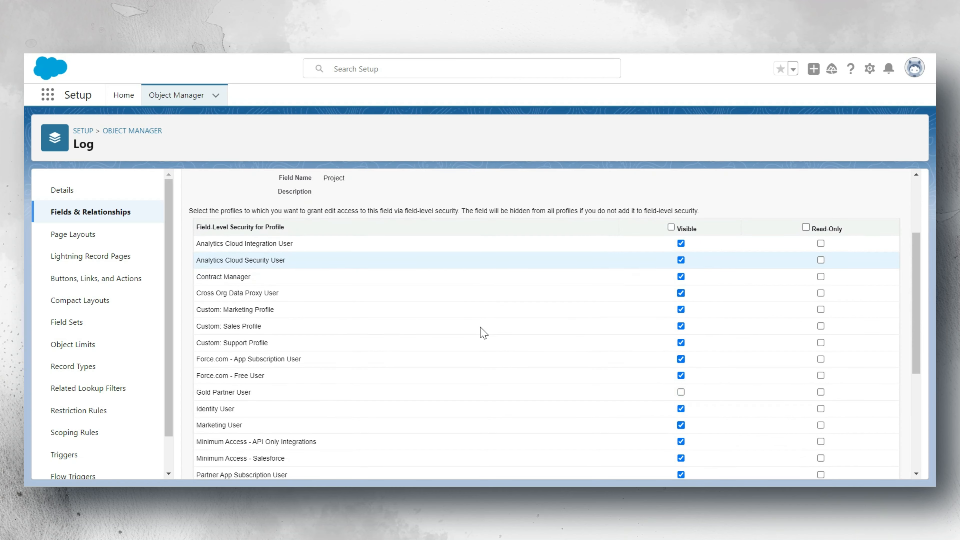
scroll(685, 236, "down", 5)
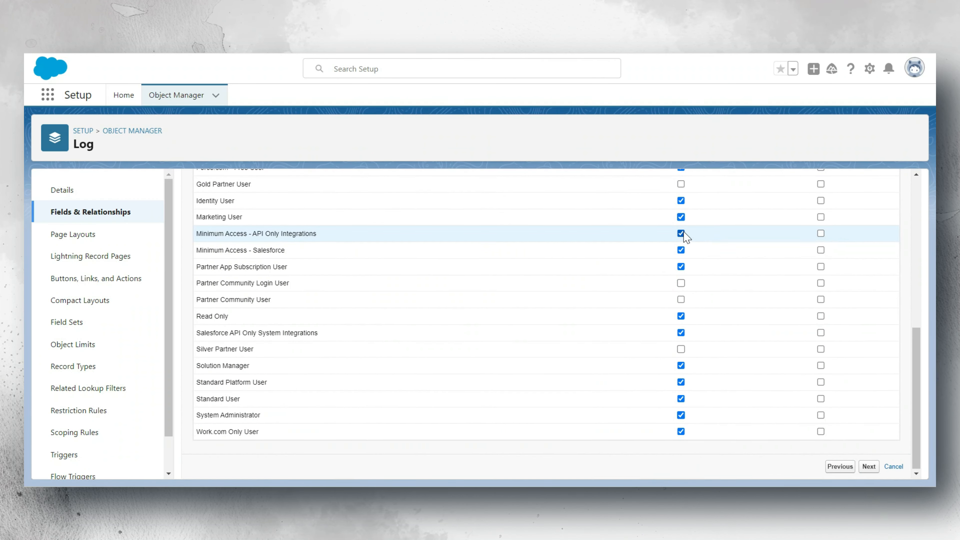
scroll(685, 236, "up", 4)
scroll(686, 236, "up", 3)
left_click(872, 218)
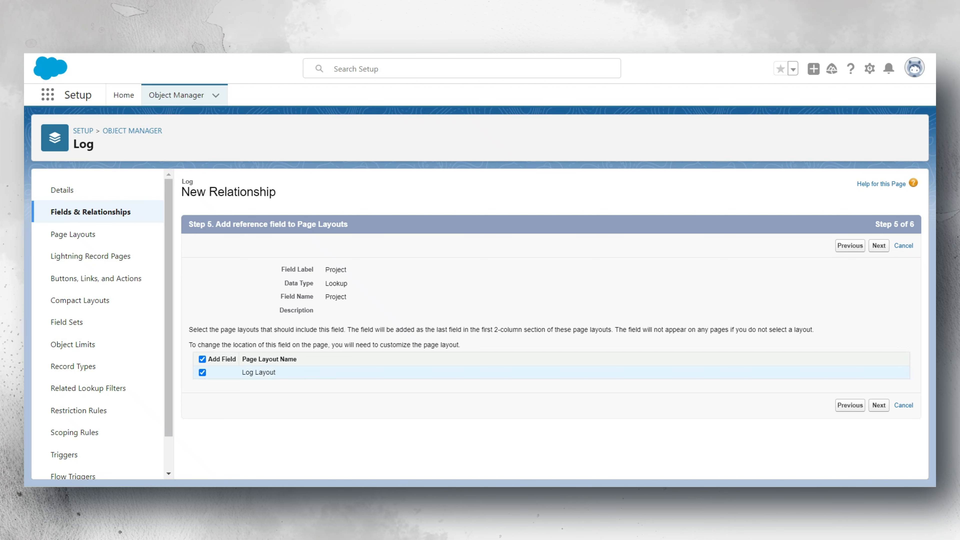
left_click(879, 246)
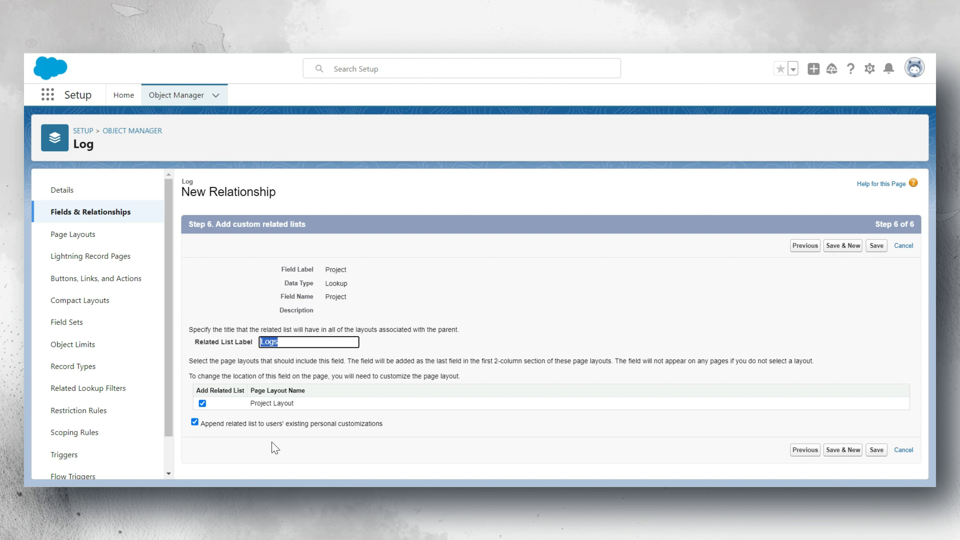
left_click(876, 246)
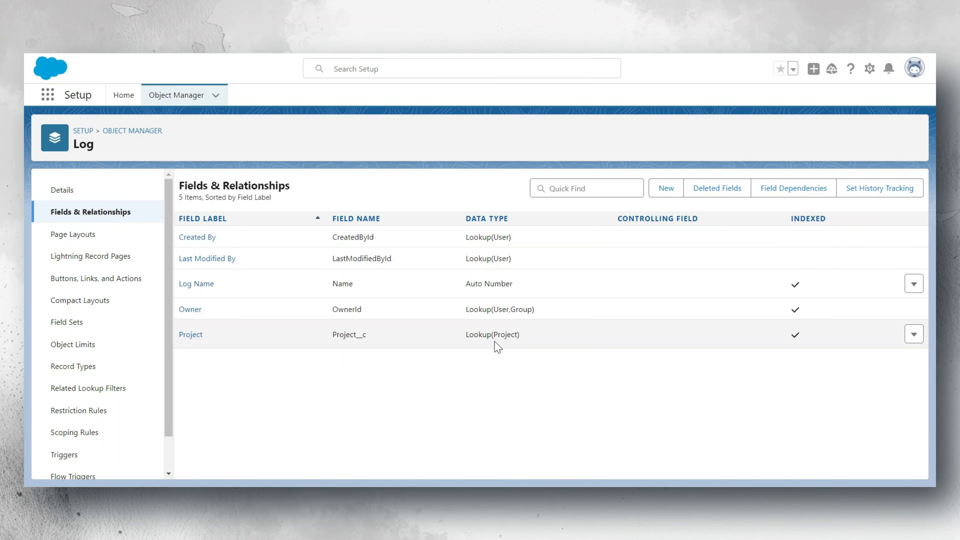
- Review the definition and lookup options of the Project field on the Log object
left_click(193, 335)
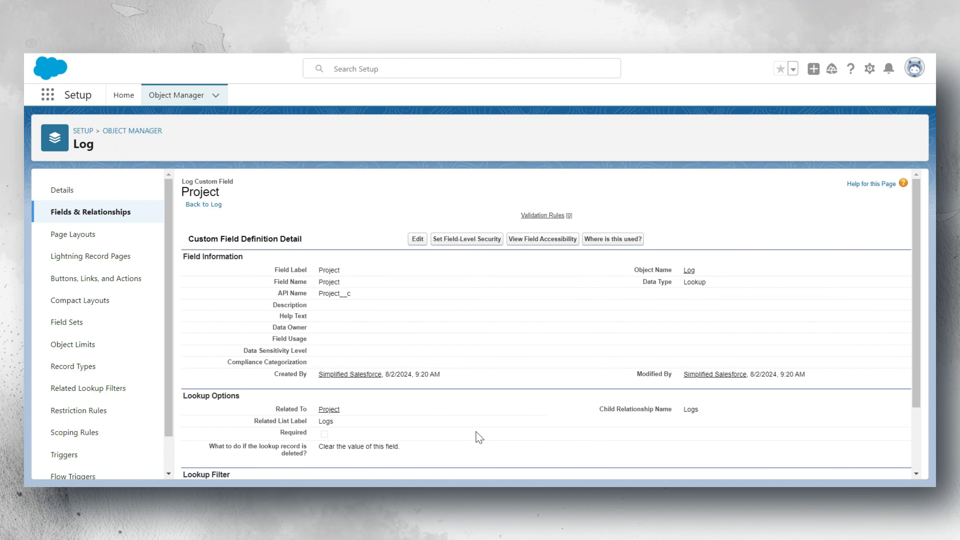
scroll(479, 438, "down", 2)
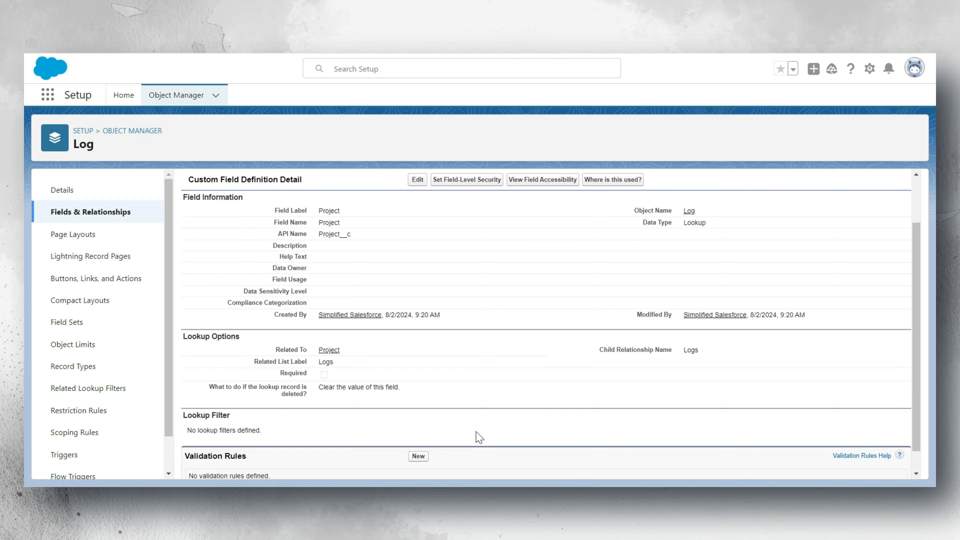